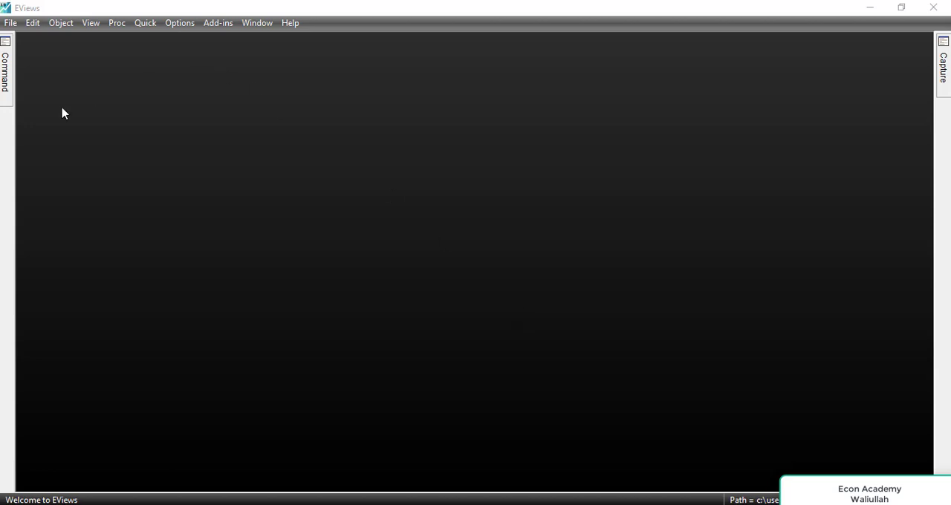
Start importing the Excel file "time series data of austria" from the dataa folder on drive K.
left_click(6, 23)
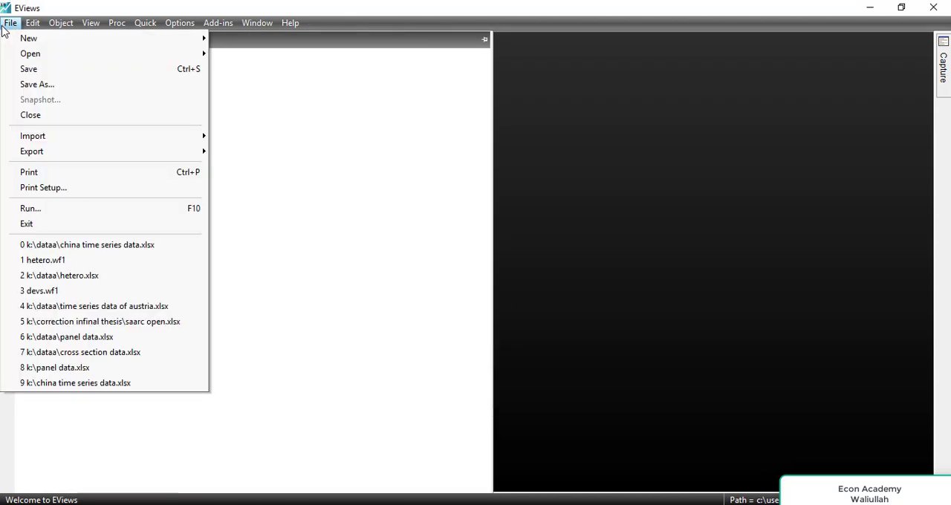
mouse_move(60, 59)
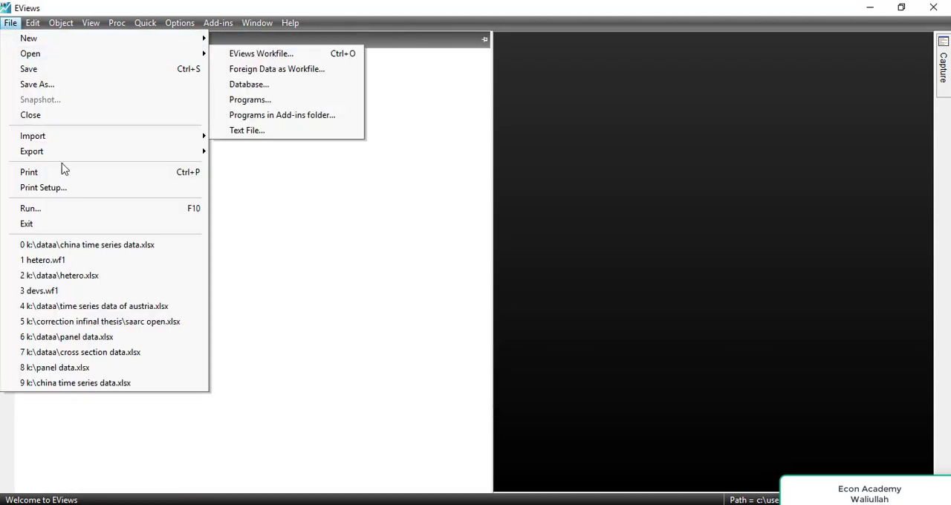
mouse_move(70, 136)
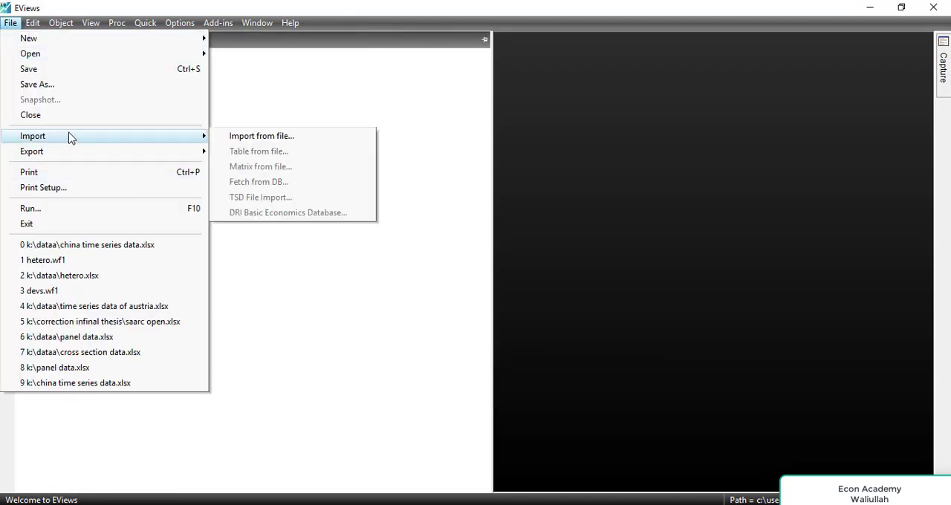
left_click(254, 138)
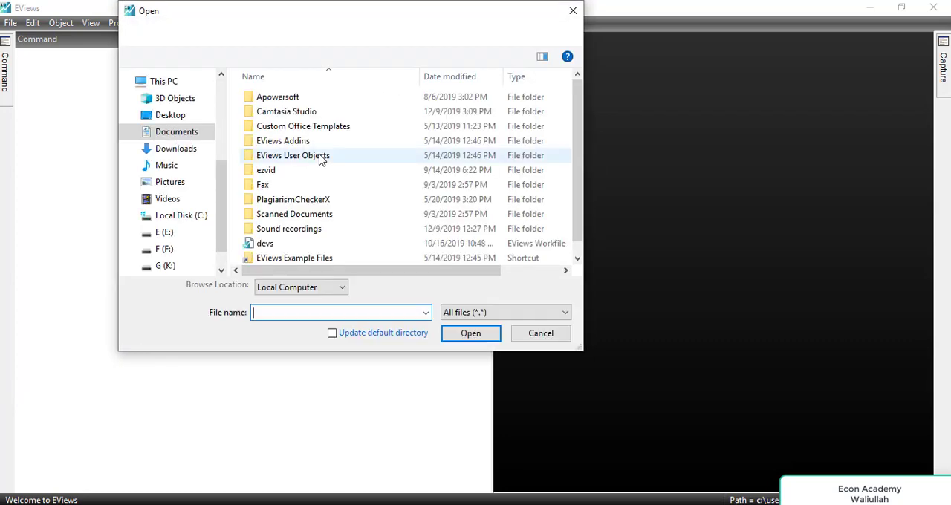
scroll(219, 182, "down", 1)
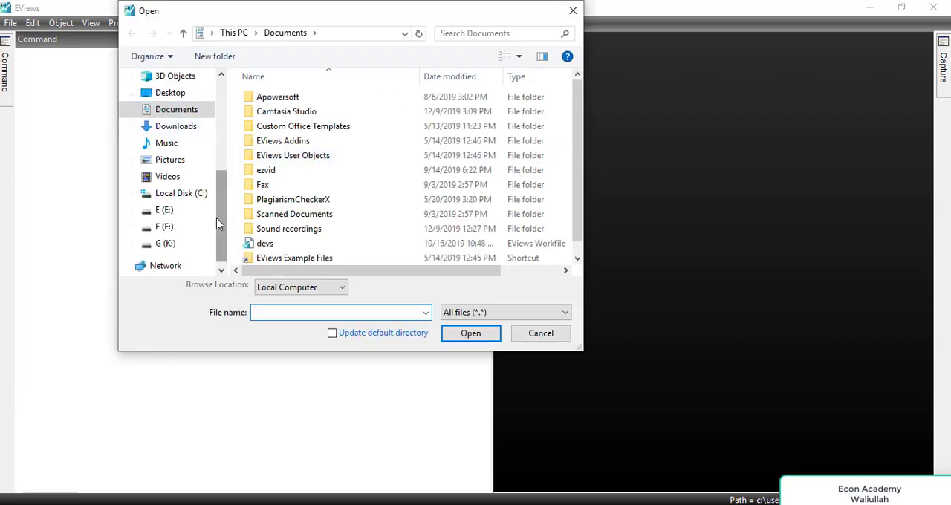
left_click(163, 245)
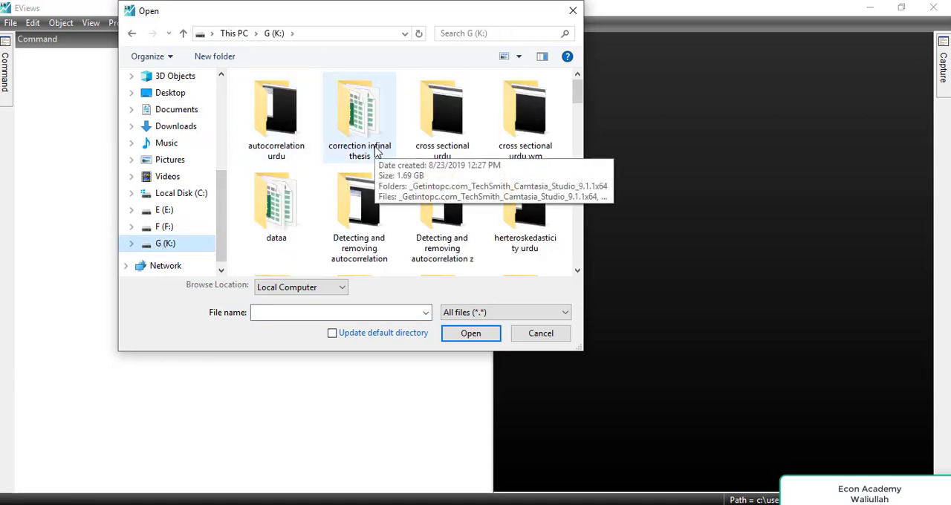
double_click(282, 212)
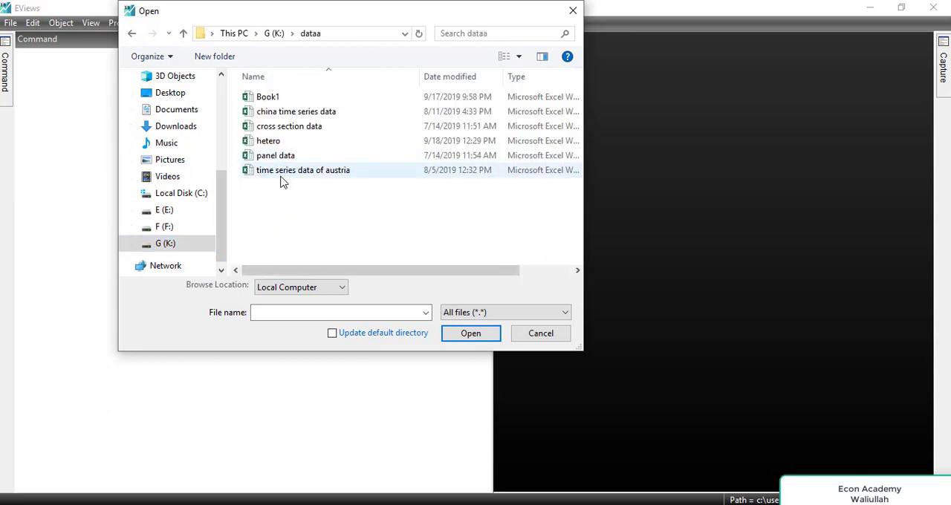
left_click(283, 177)
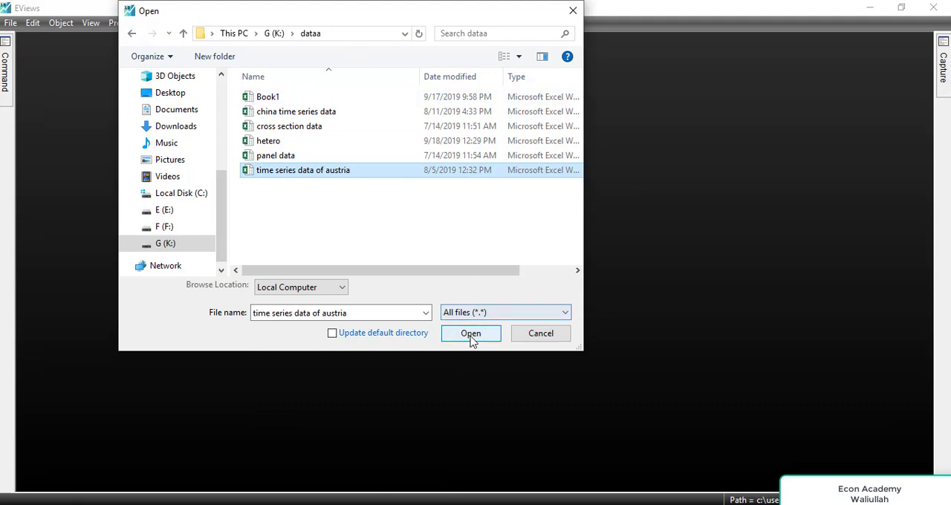
left_click(470, 335)
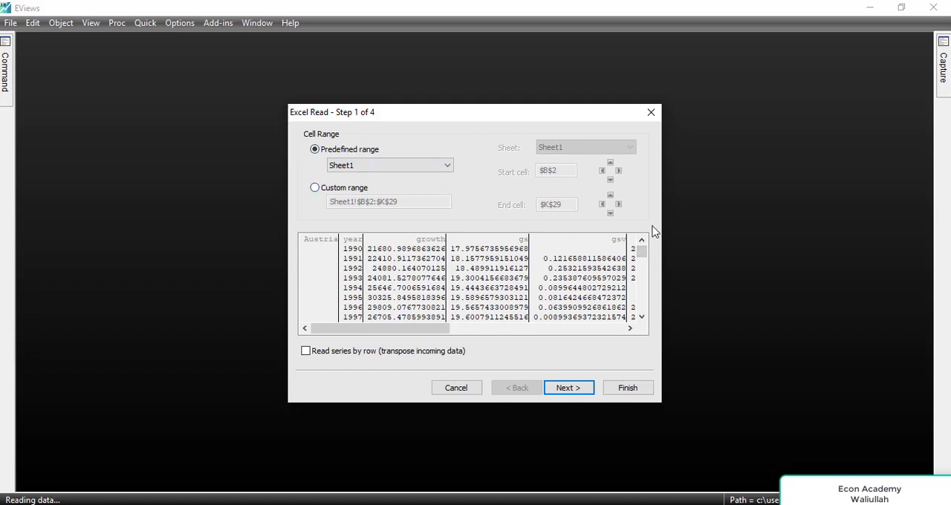
Define a custom import range on Sheet1 starting at cell C2 to leave out the country column, and continue to the header settings.
mouse_move(642, 257)
left_mouse_down()
mouse_move(641, 310)
mouse_move(641, 250)
left_mouse_up()
left_click_drag(369, 334, 315, 293)
left_click(315, 188)
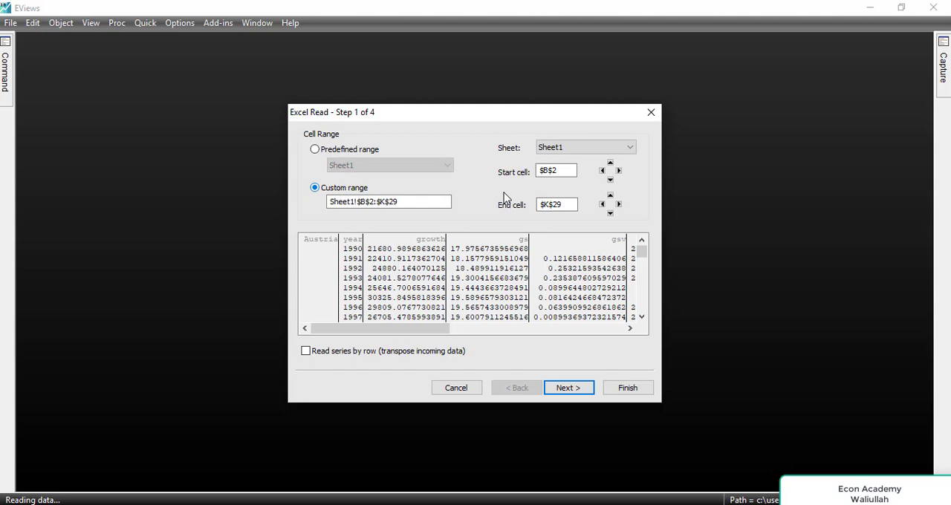
left_click(558, 170)
left_click(596, 154)
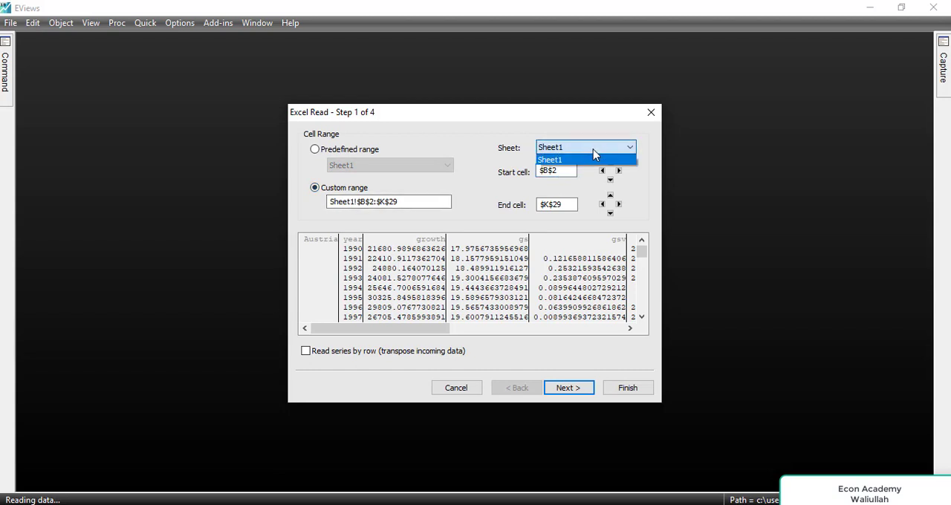
left_click(595, 153)
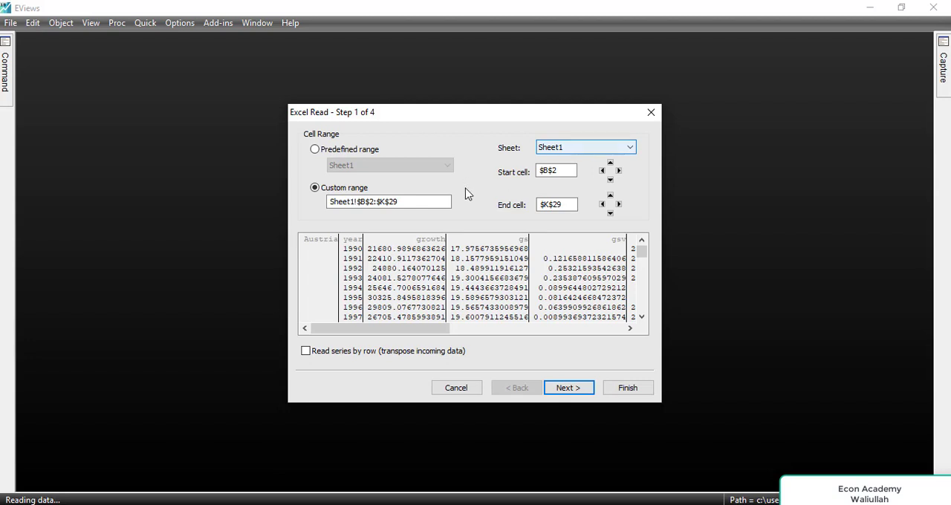
left_click(572, 170)
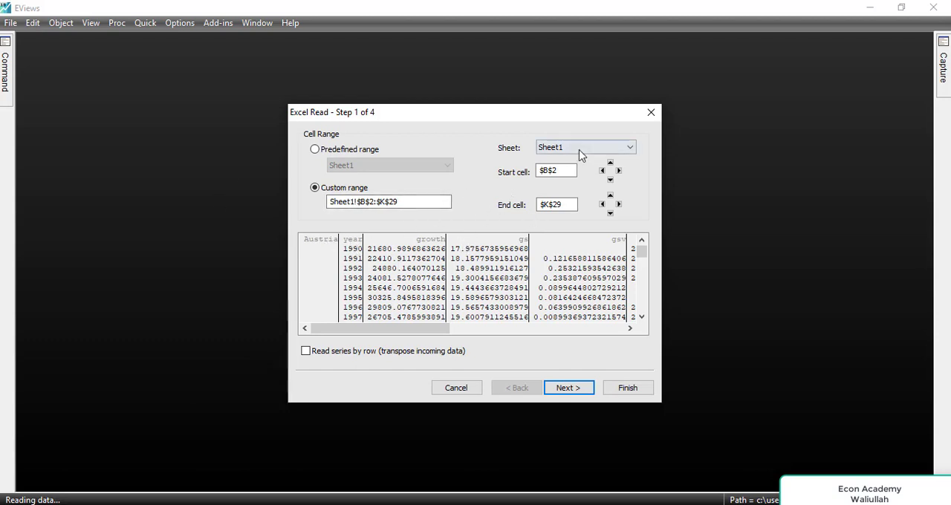
left_click(547, 171)
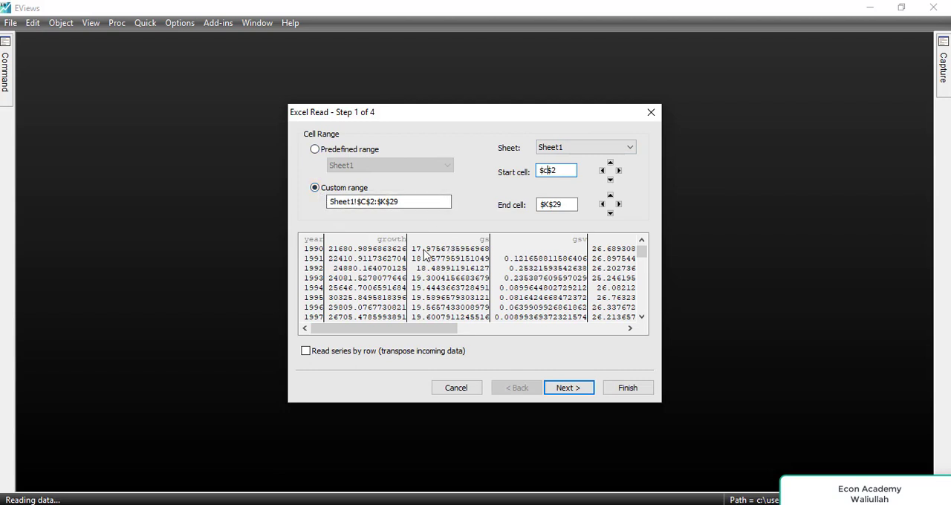
left_click(569, 387)
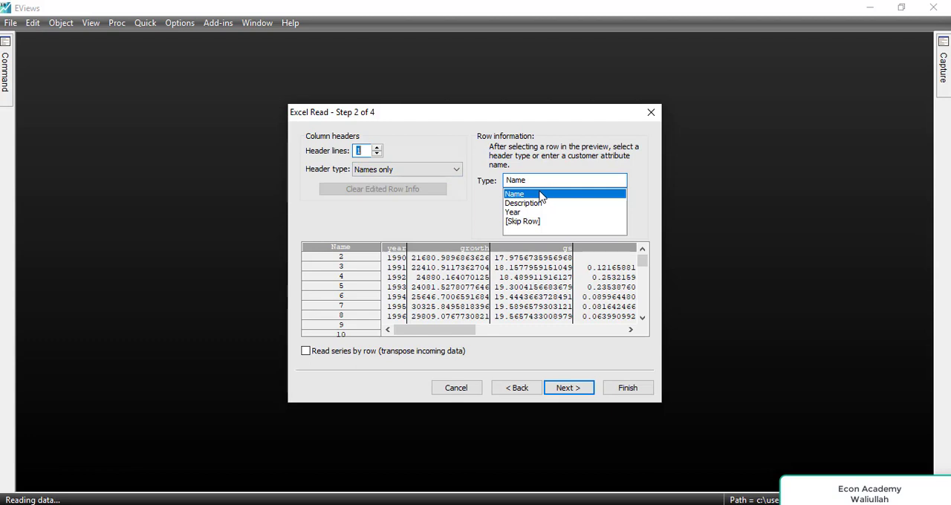
Finish the import with the default header and column settings, structured as Dated - specified by date series, without linking to the source.
left_click(568, 387)
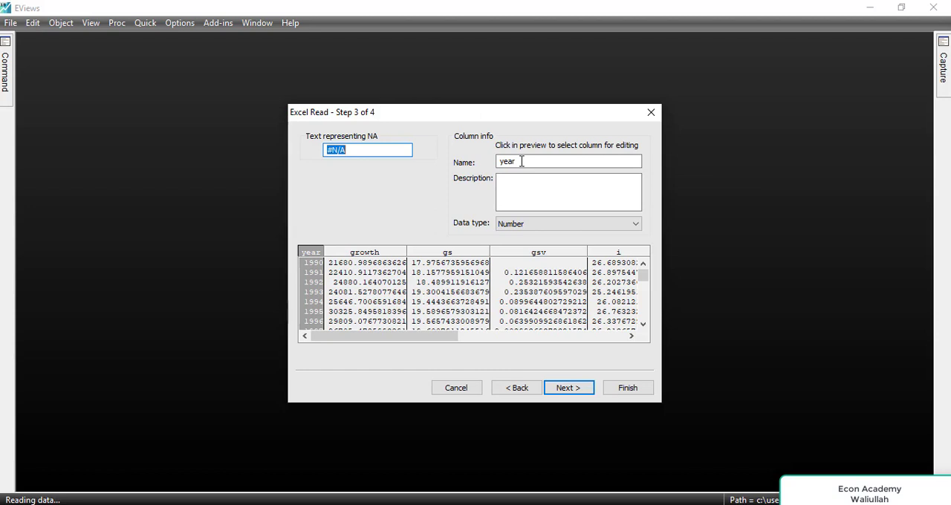
left_click(570, 386)
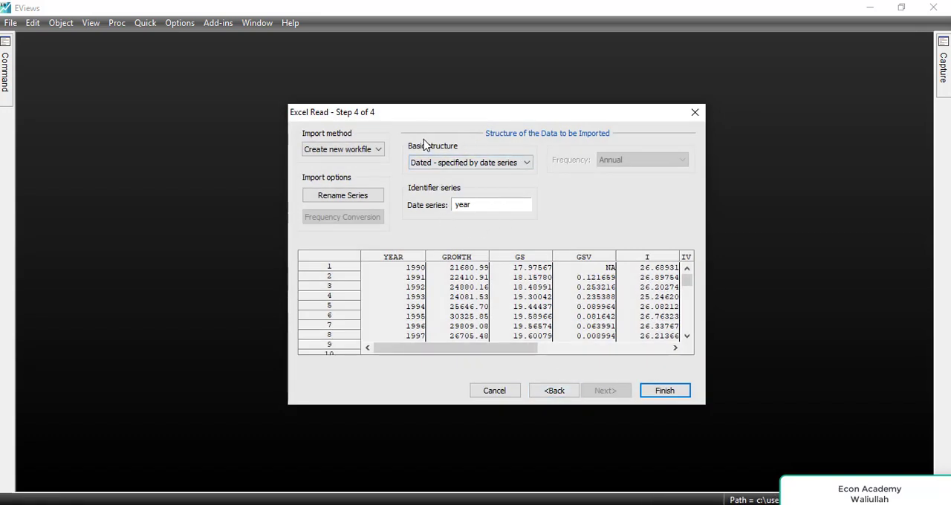
left_click(456, 164)
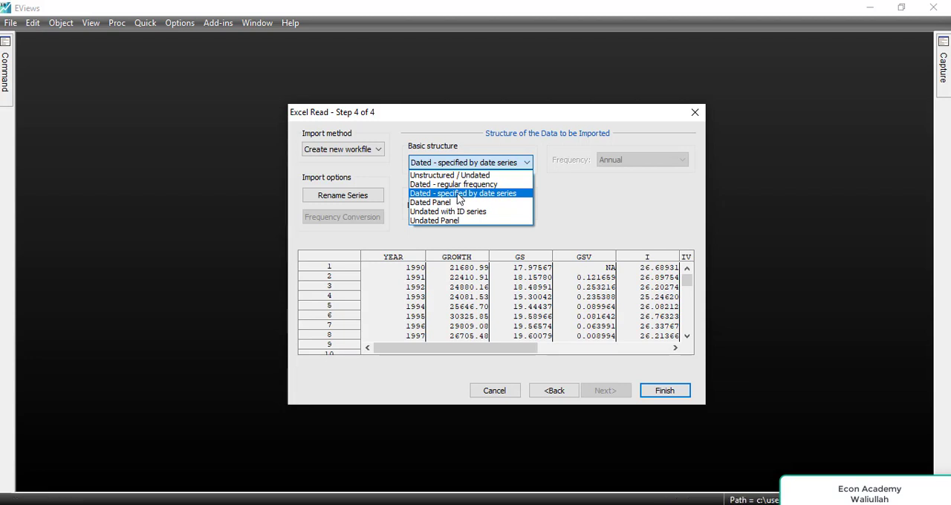
left_click(460, 195)
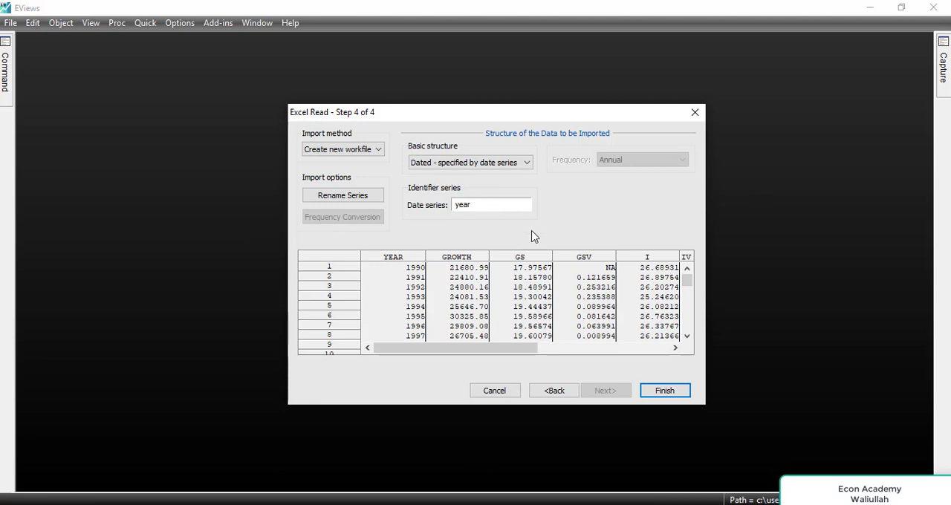
left_click(658, 394)
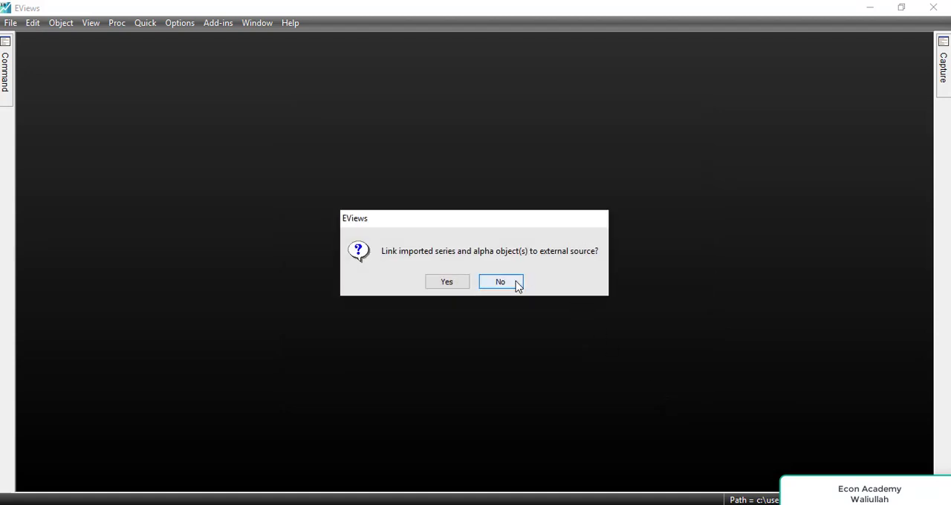
left_click(516, 285)
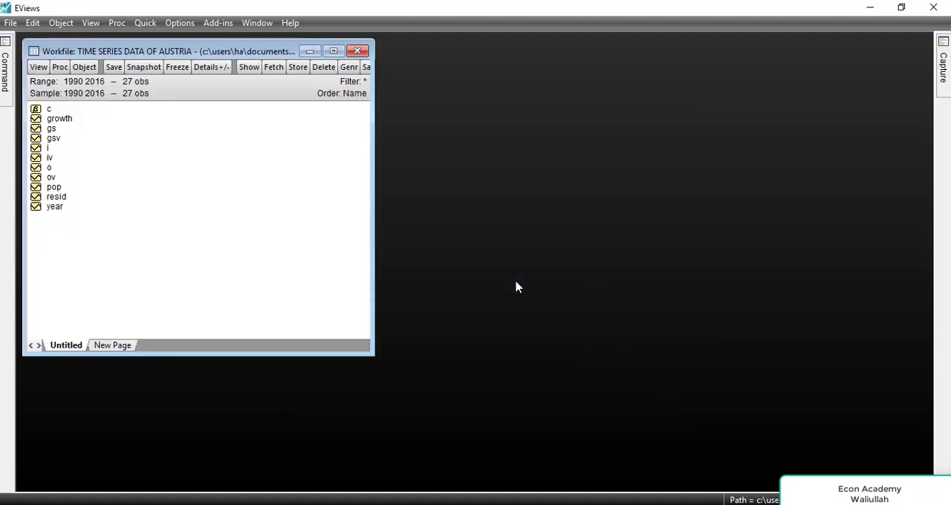
Inspect the imported values of the gsv and growth series one after the other, closing each series window.
double_click(52, 139)
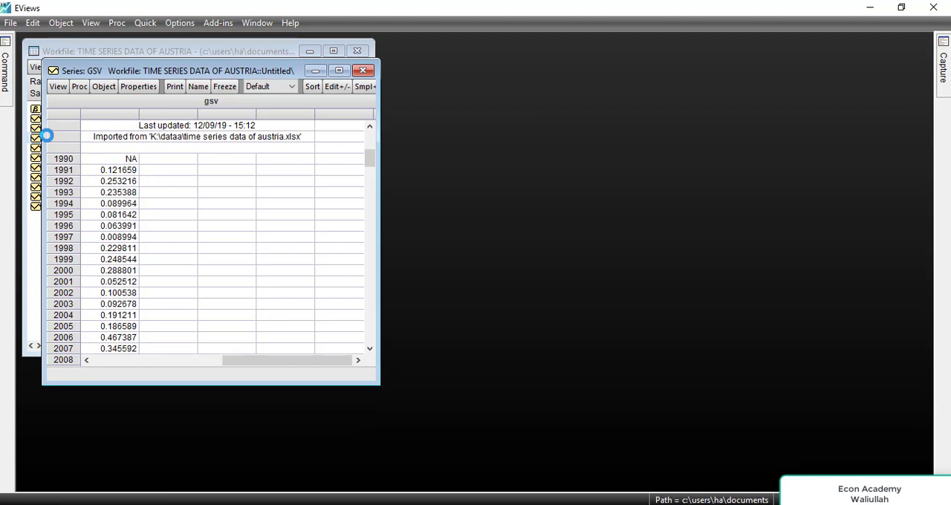
left_click_drag(369, 160, 338, 80)
left_click(362, 70)
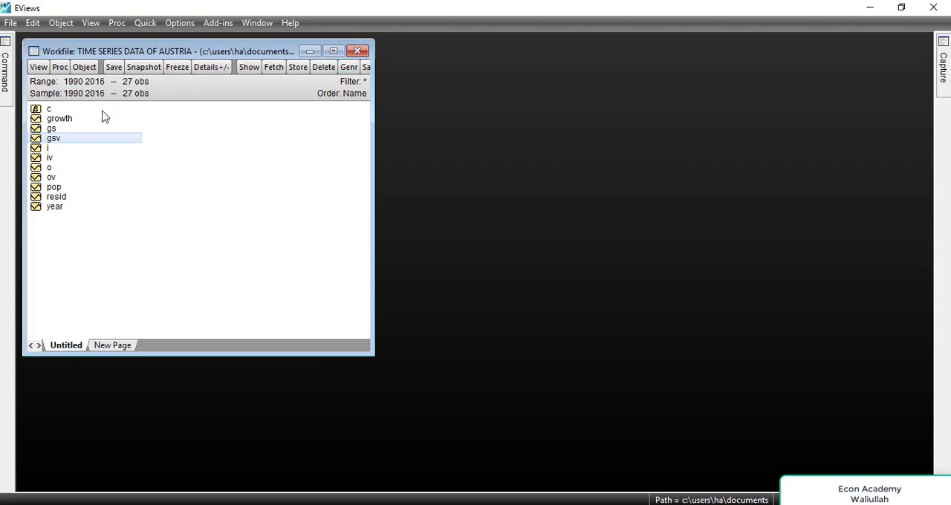
double_click(56, 119)
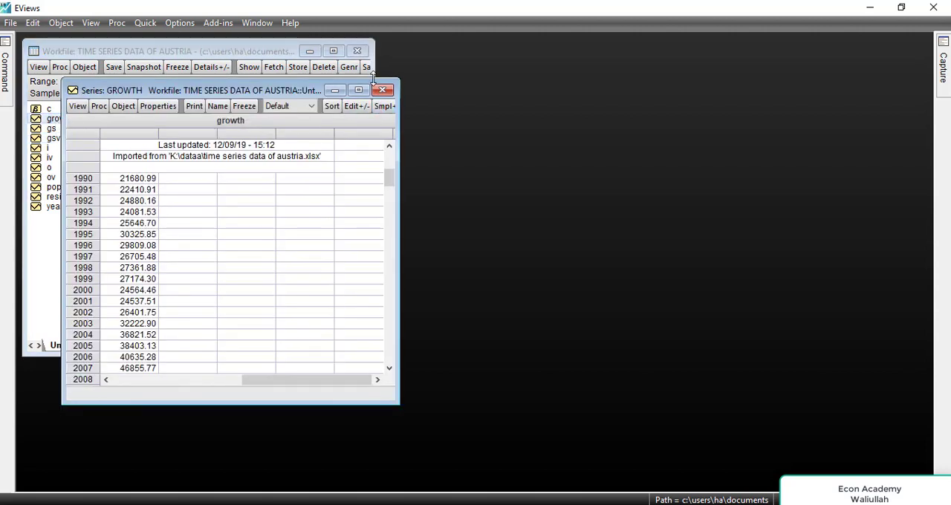
left_click(382, 90)
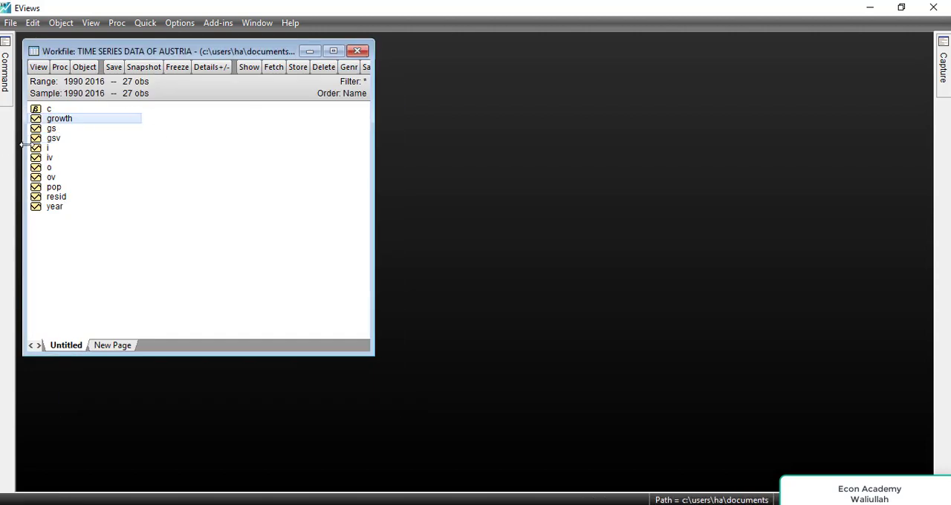
Open the series growth, gs, gsv, i, iv, o, ov and pop together as a group and look over the data.
left_click(35, 130, "ctrl")
left_click(40, 140, "ctrl")
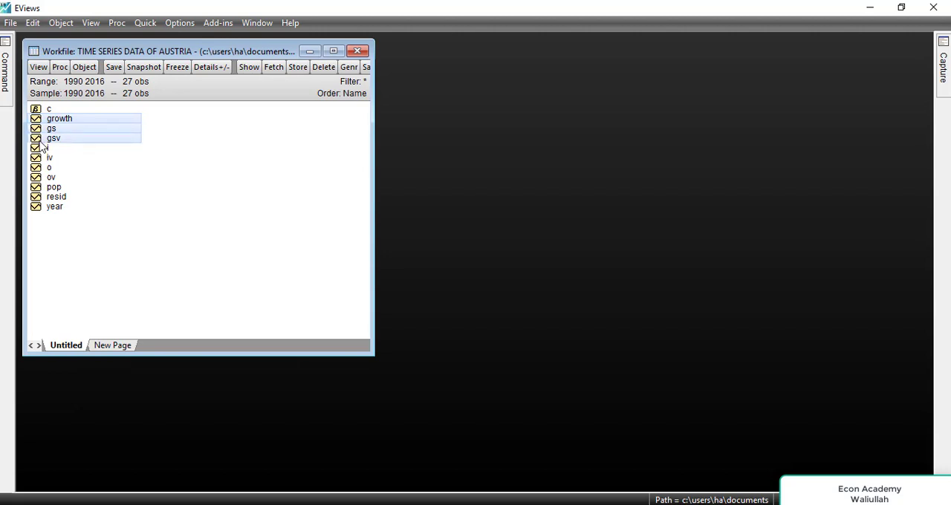
left_click(40, 149, "ctrl")
left_click(40, 158, "ctrl")
left_click(41, 167, "ctrl")
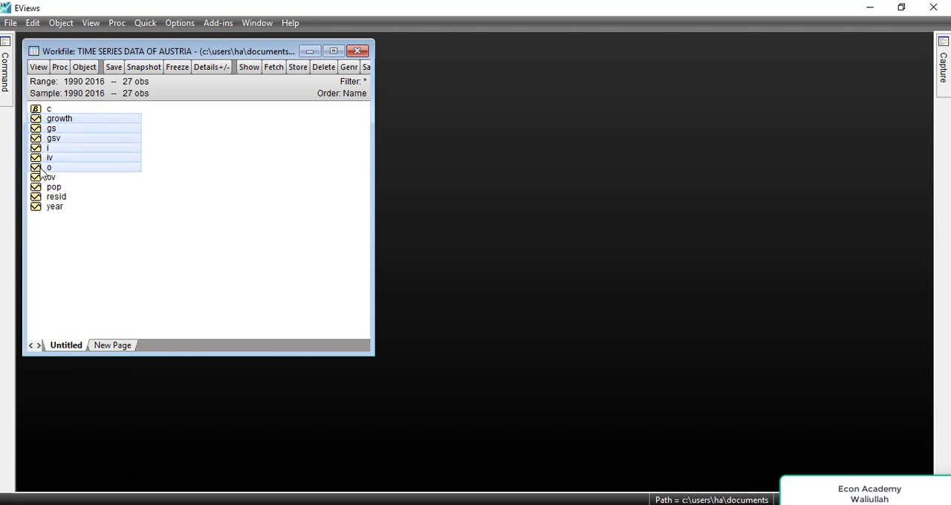
left_click(44, 177, "ctrl")
left_click(49, 189, "ctrl")
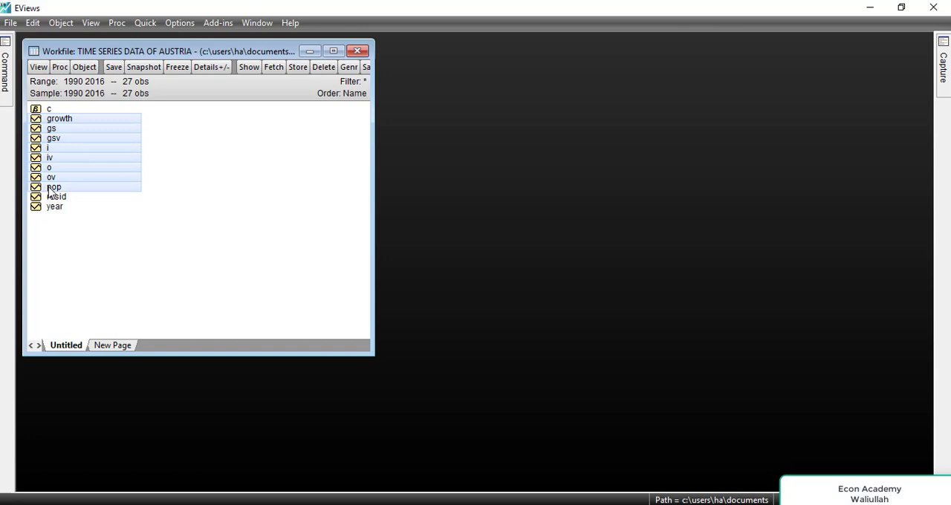
right_click(49, 192)
mouse_move(190, 196)
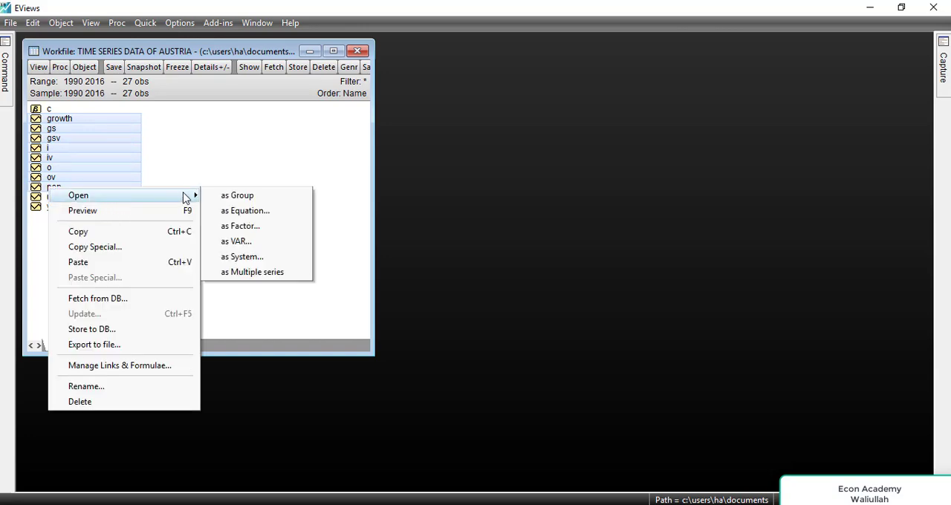
left_click(254, 200)
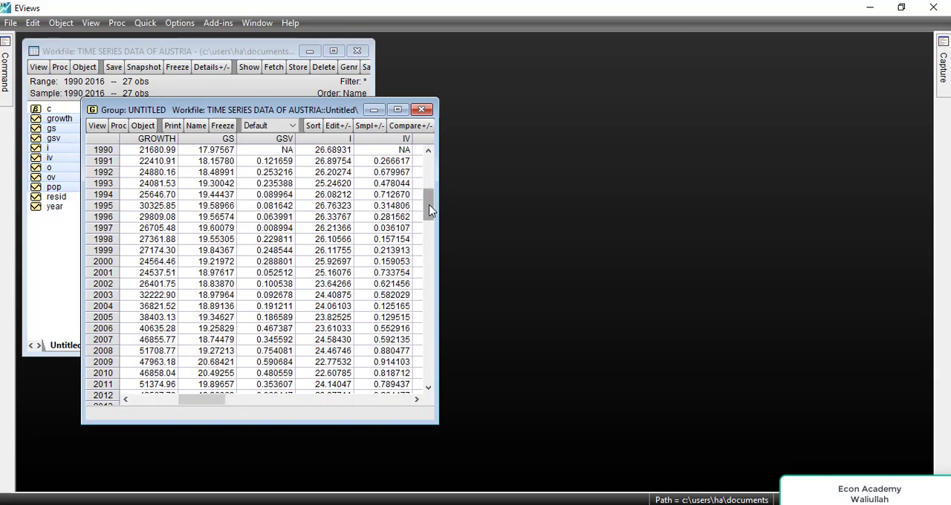
mouse_move(427, 197)
left_mouse_down()
mouse_move(428, 365)
mouse_move(428, 203)
left_mouse_up()
Close the untitled group and confirm its deletion.
left_click(421, 110)
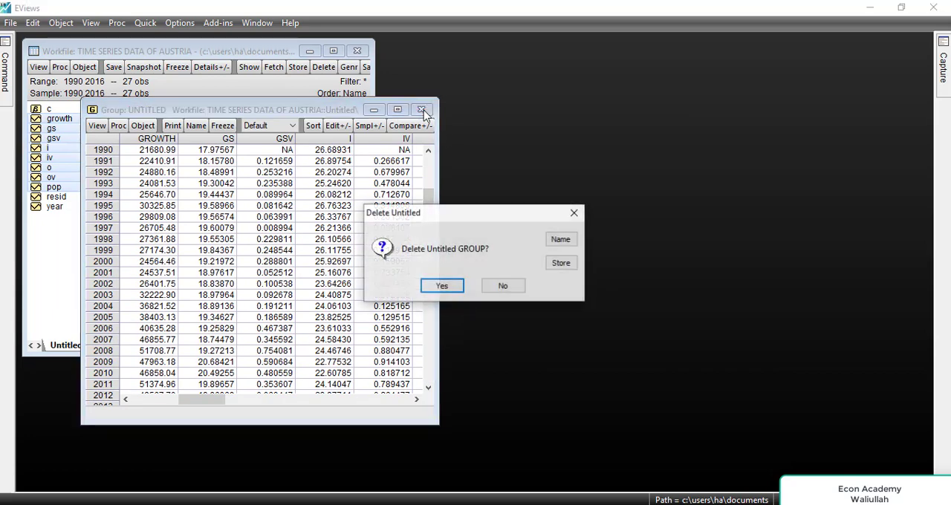
left_click(519, 286)
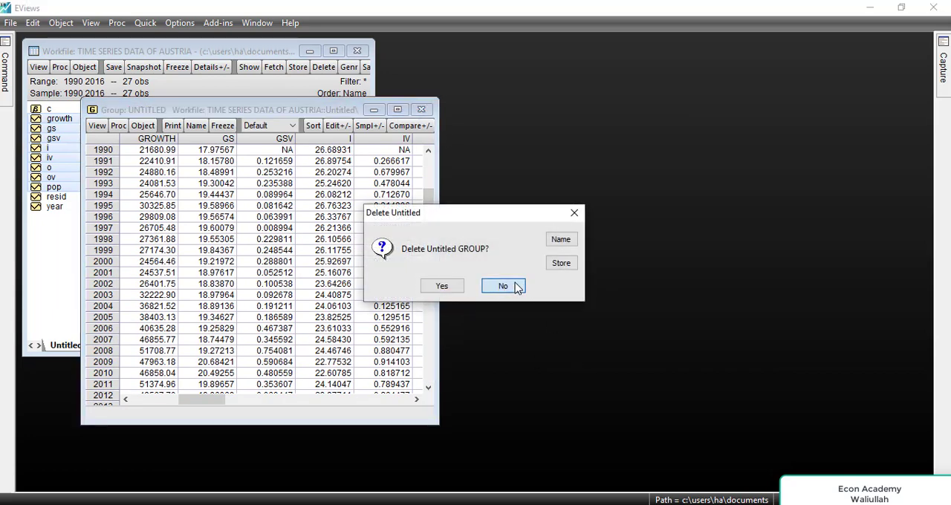
left_click(421, 110)
left_click(447, 286)
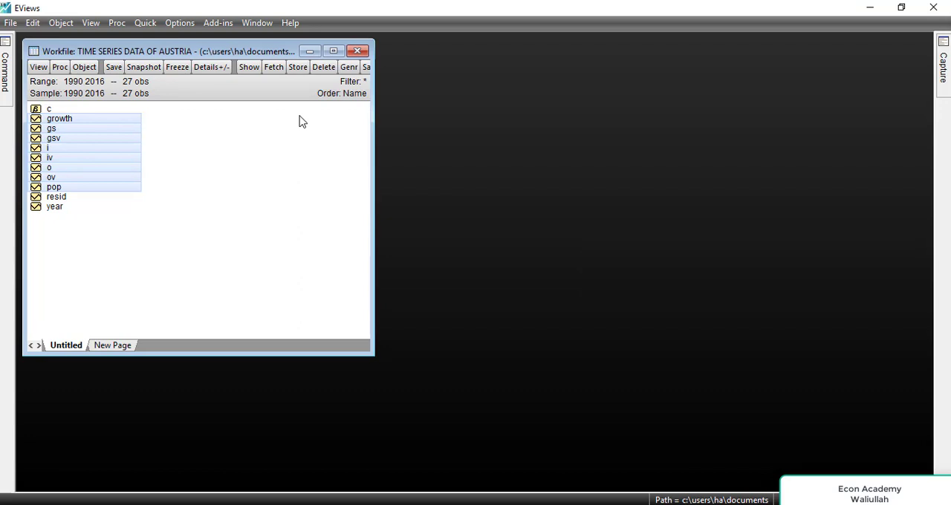
Close the TIME SERIES DATA OF AUSTRIA workfile without saving its changes.
left_click(357, 50)
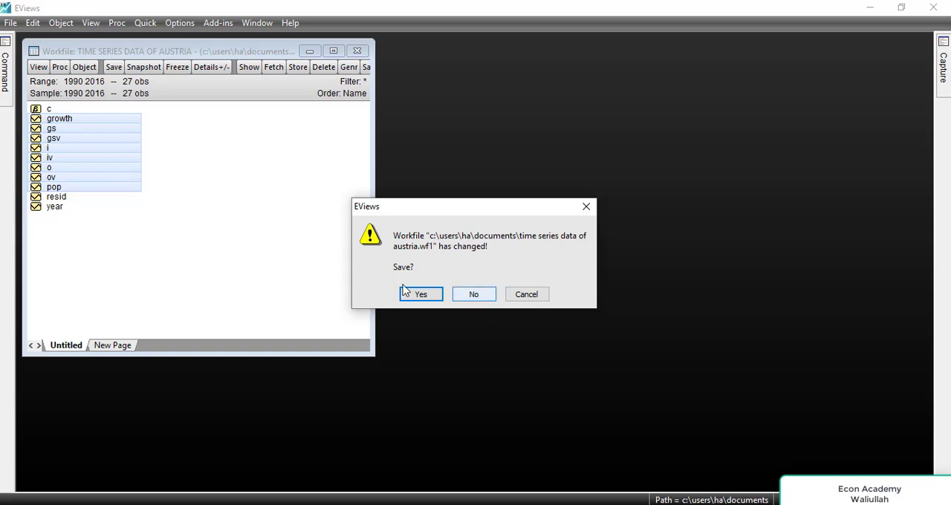
left_click(421, 295)
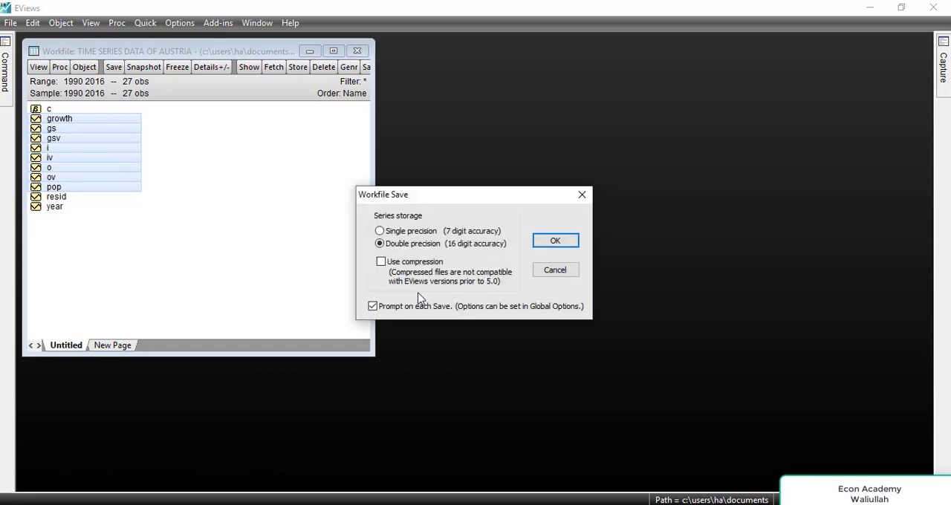
left_click(554, 274)
left_click(357, 50)
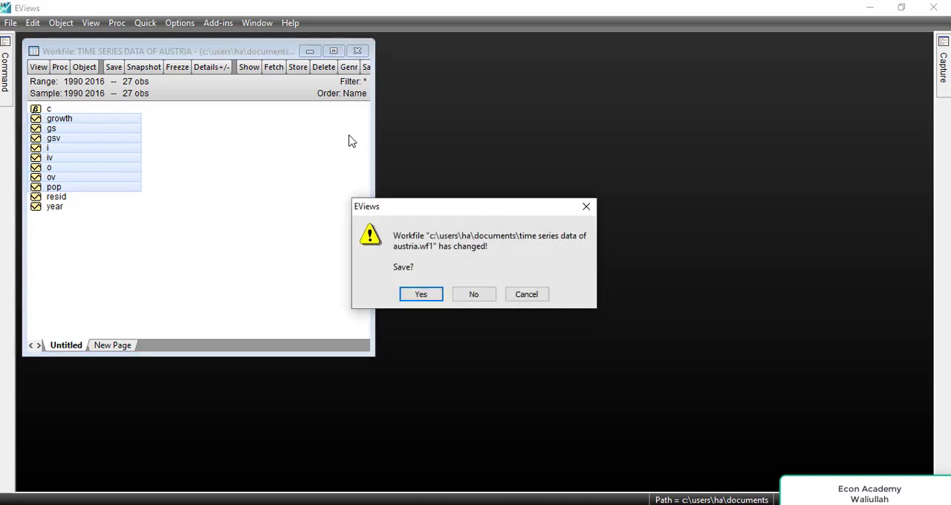
left_click(475, 295)
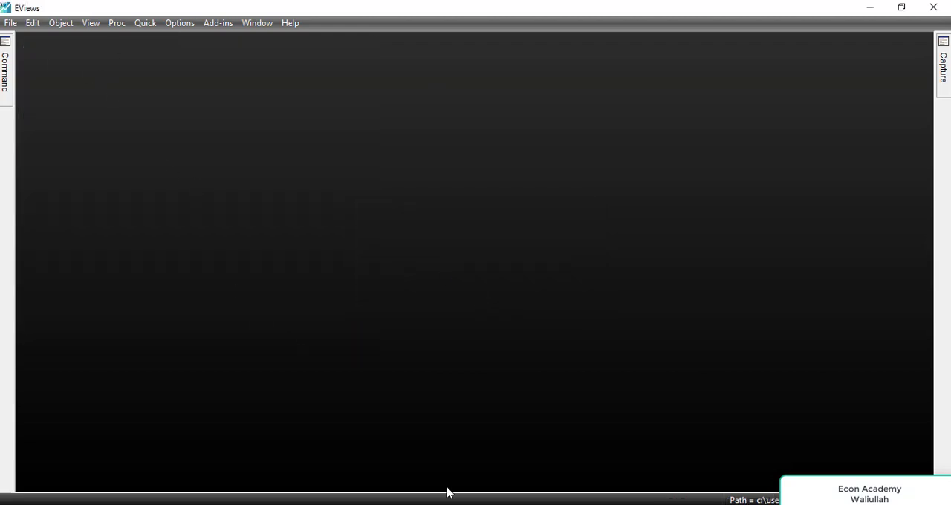
Switch to the Austria spreadsheet in Excel and copy the whole data block from the year header through the pop column, C2:K29.
left_click(499, 504)
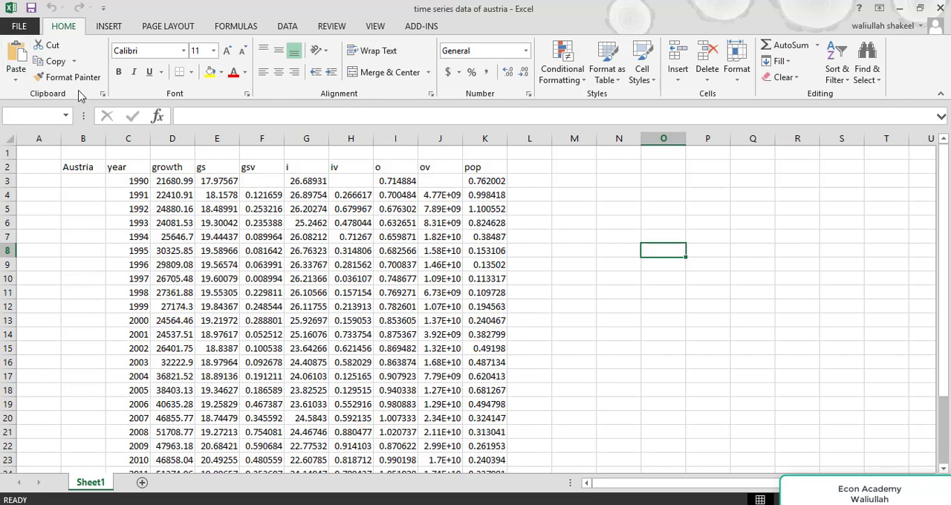
left_click(136, 168)
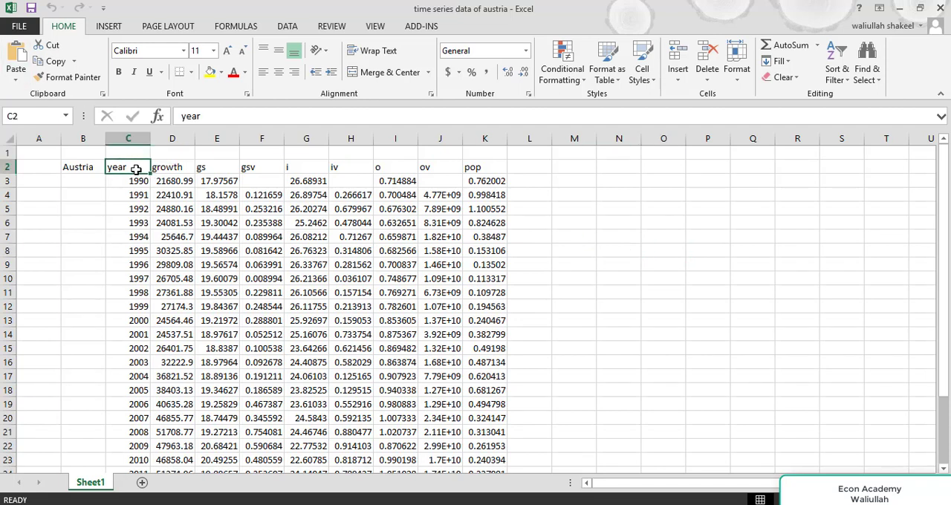
key("ctrl+shift+Down")
key("ctrl+shift+Right")
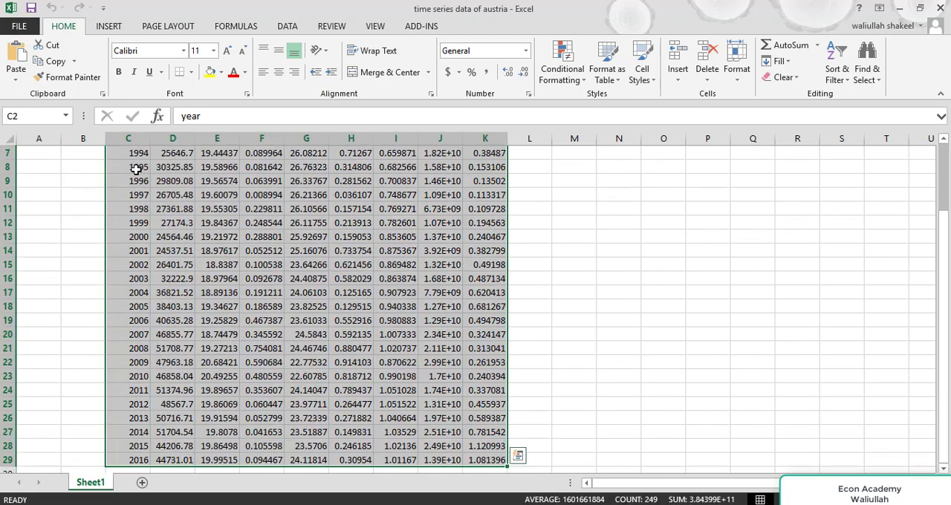
key("ctrl+c")
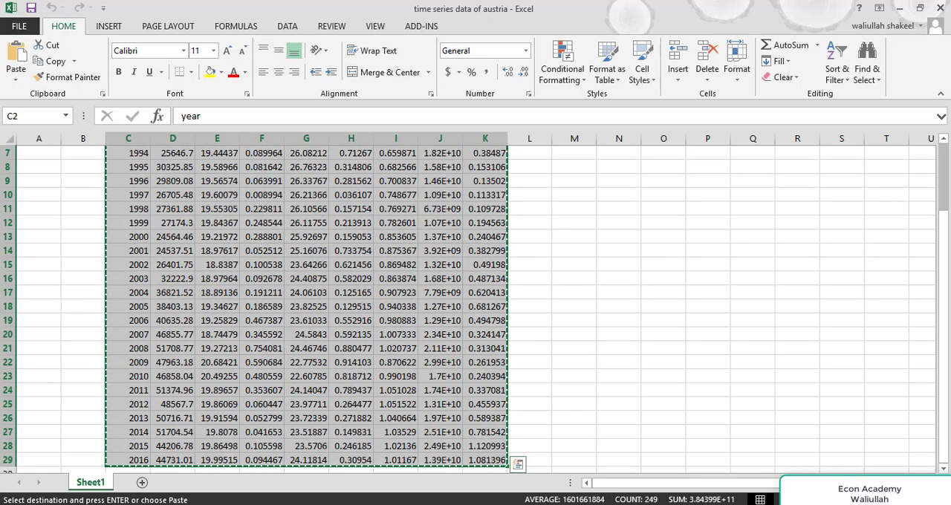
Return to EViews and start a new workfile with the Dated - regular frequency structure and Annual frequency.
key("alt+Tab")
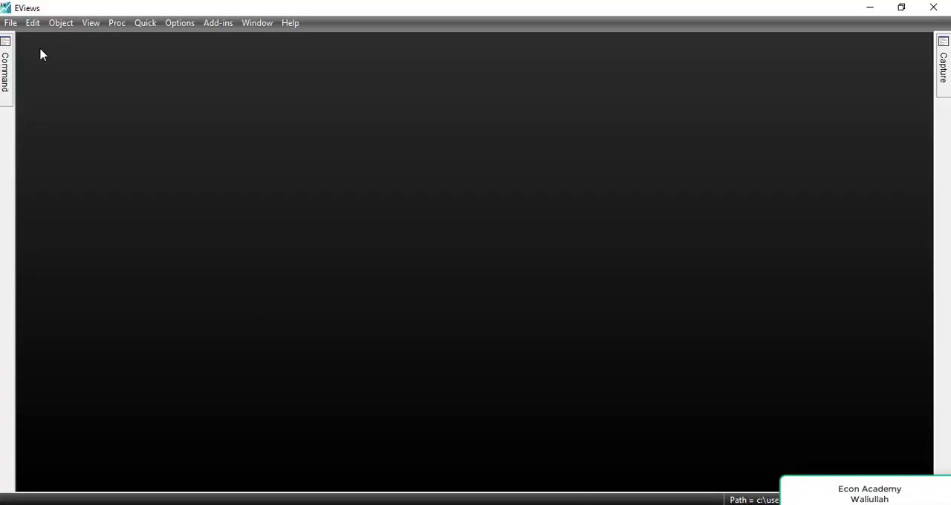
left_click(11, 23)
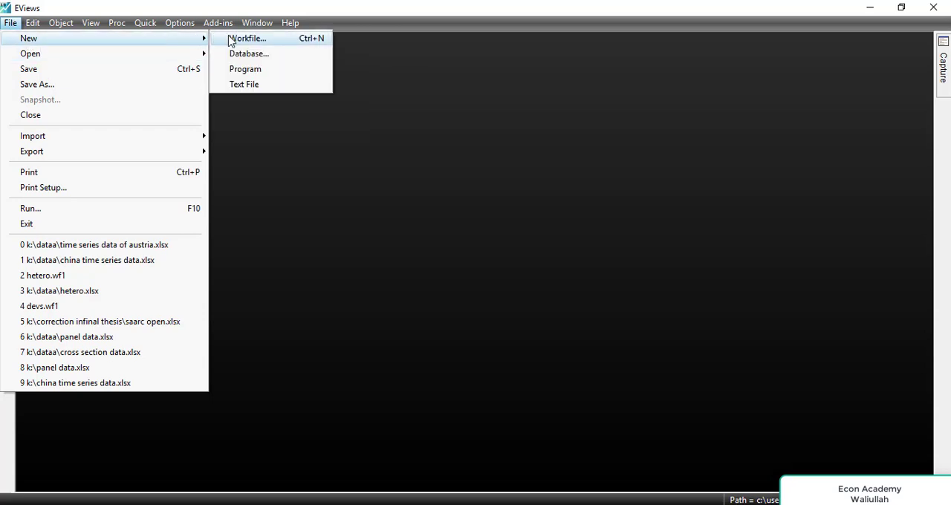
left_click(232, 40)
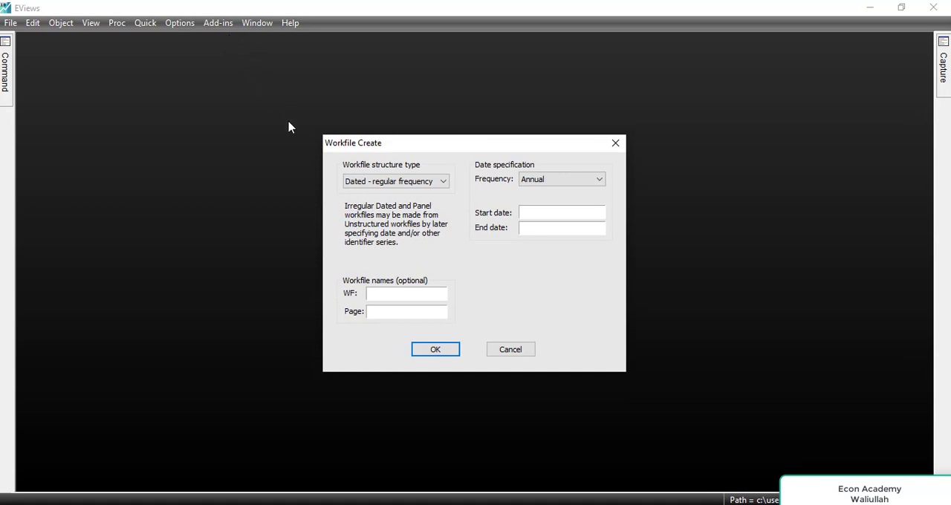
left_click(406, 182)
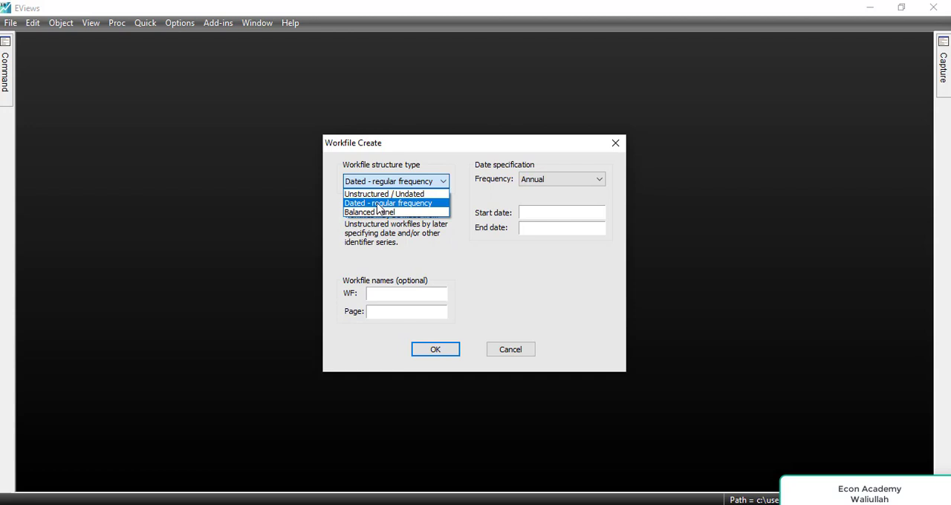
left_click(377, 203)
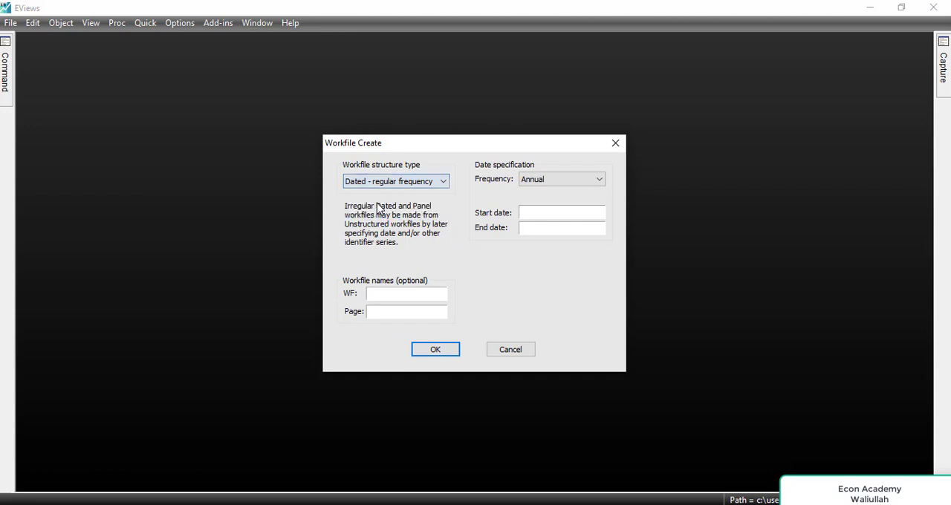
left_click(598, 179)
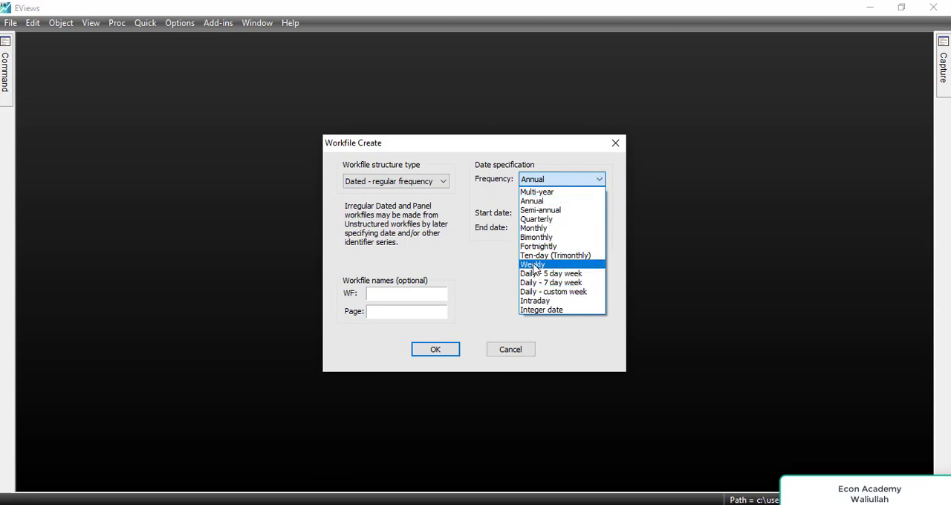
left_click(546, 201)
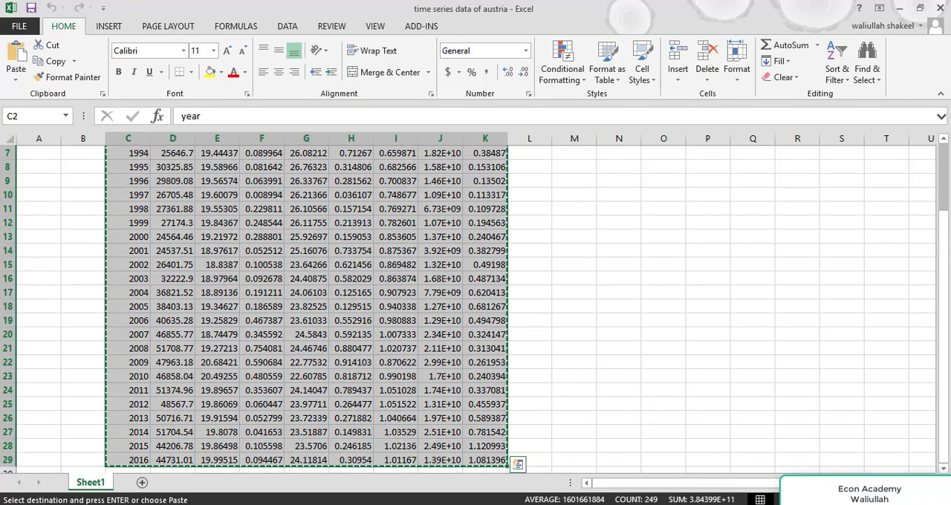
Check the year range in the Excel sheet, then create the workfile with start date 1990 and end date 2016.
left_click_drag(939, 255, 940, 299)
left_click(614, 503)
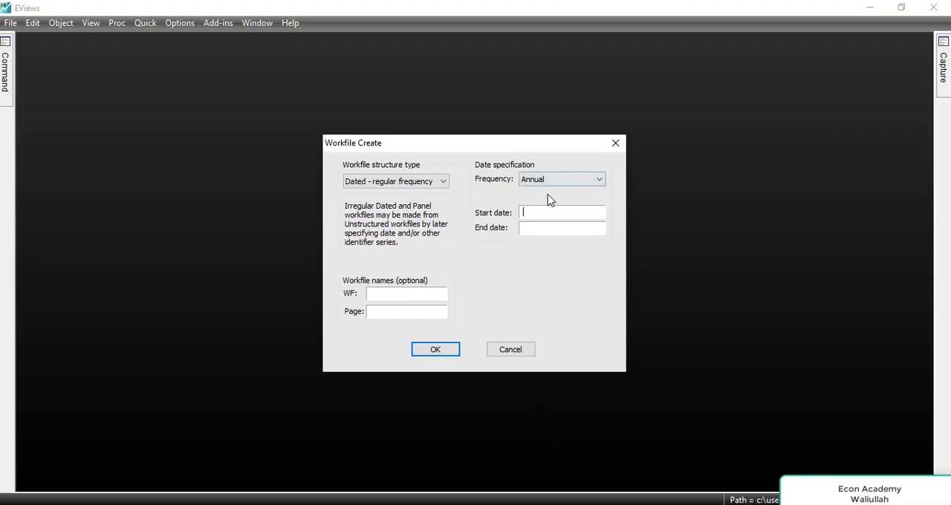
type("16")
left_click(435, 351)
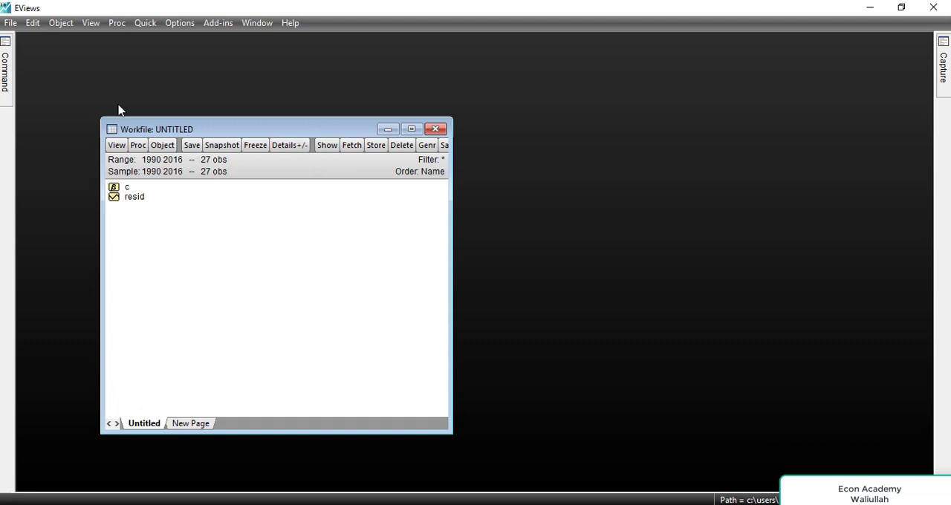
Open an empty group and paste the copied Excel data into it, starting in the series-name row above 1990.
left_click(149, 25)
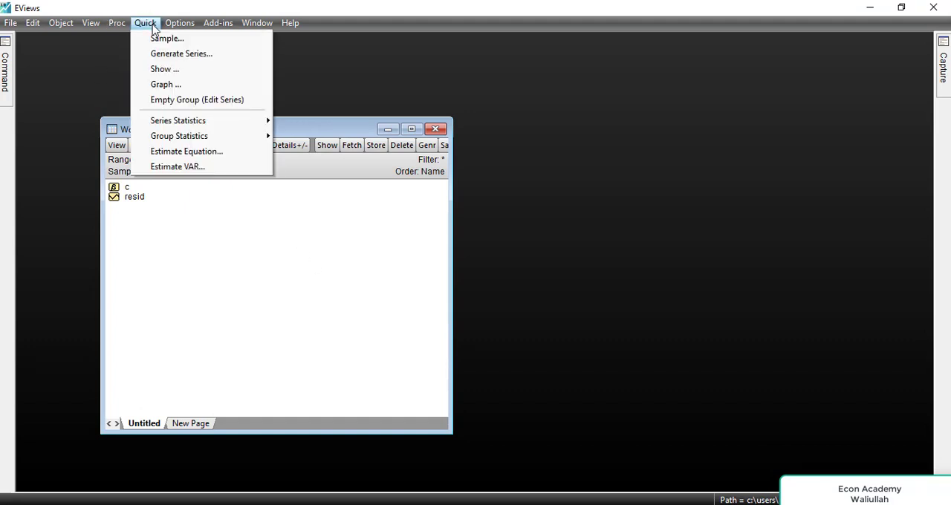
left_click(194, 101)
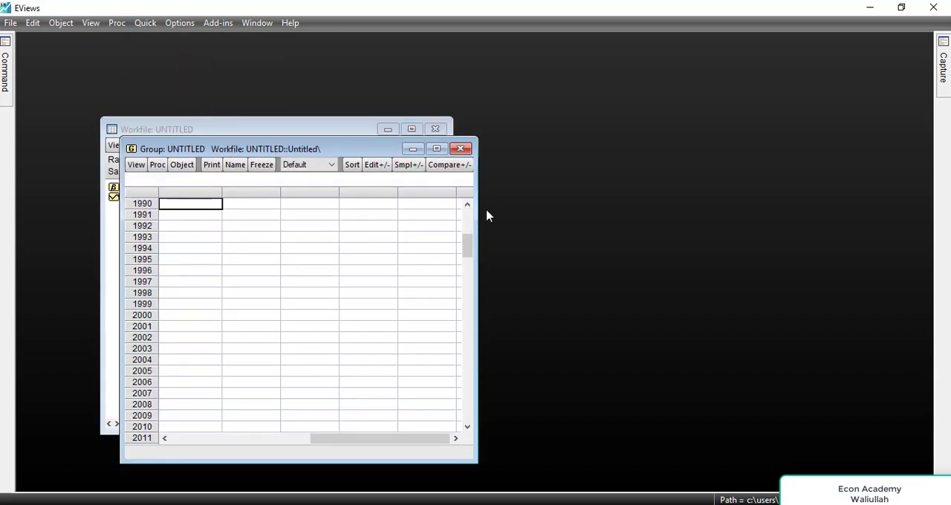
left_click(465, 213)
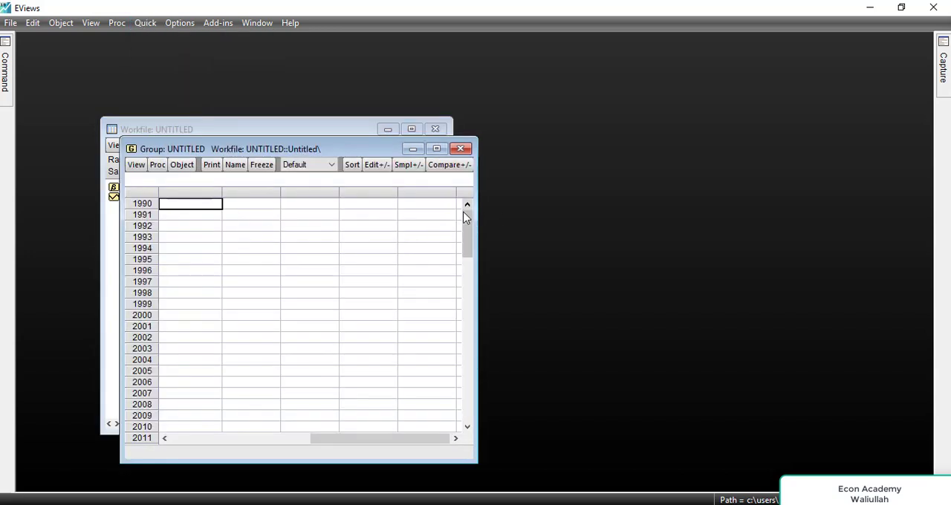
left_click(200, 207)
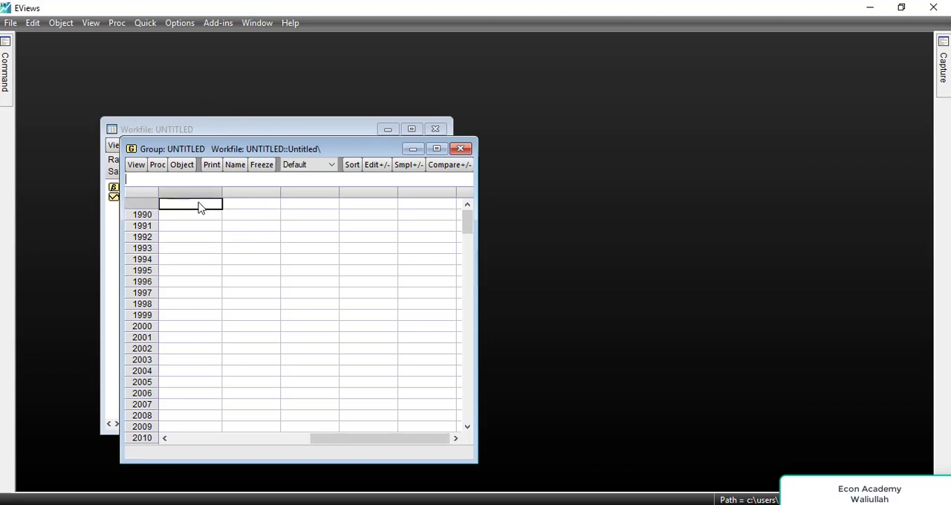
key("ctrl+v")
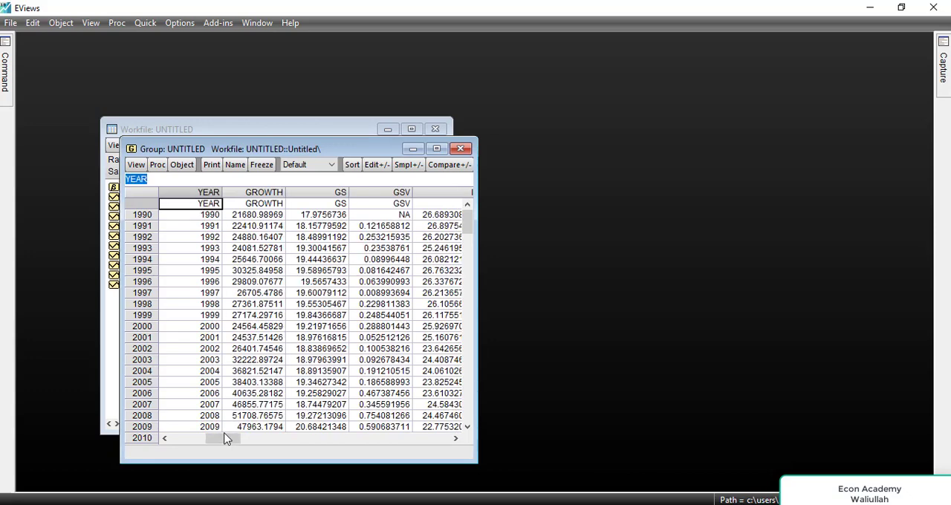
Look over the pasted columns, name the group group01 and close its window.
left_click_drag(281, 445, 420, 436)
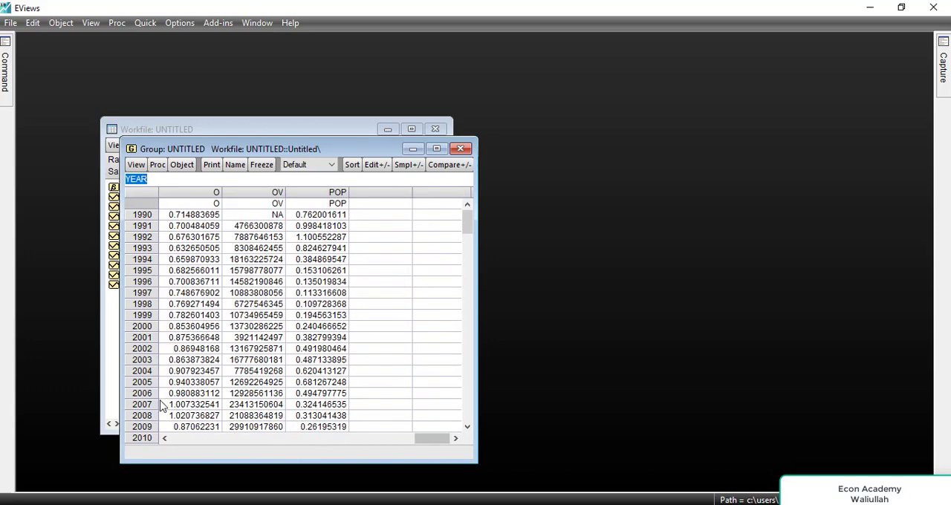
left_click_drag(437, 437, 230, 439)
left_click_drag(283, 419, 165, 420)
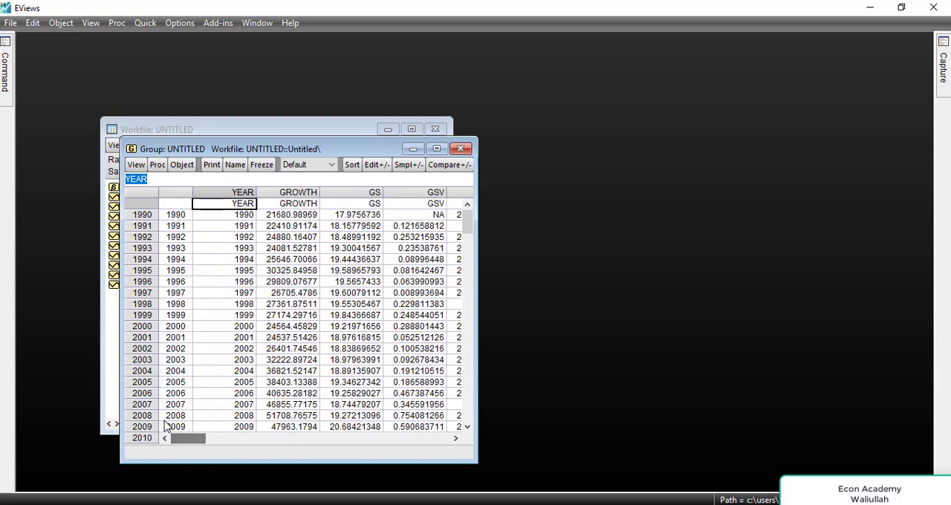
left_click(233, 165)
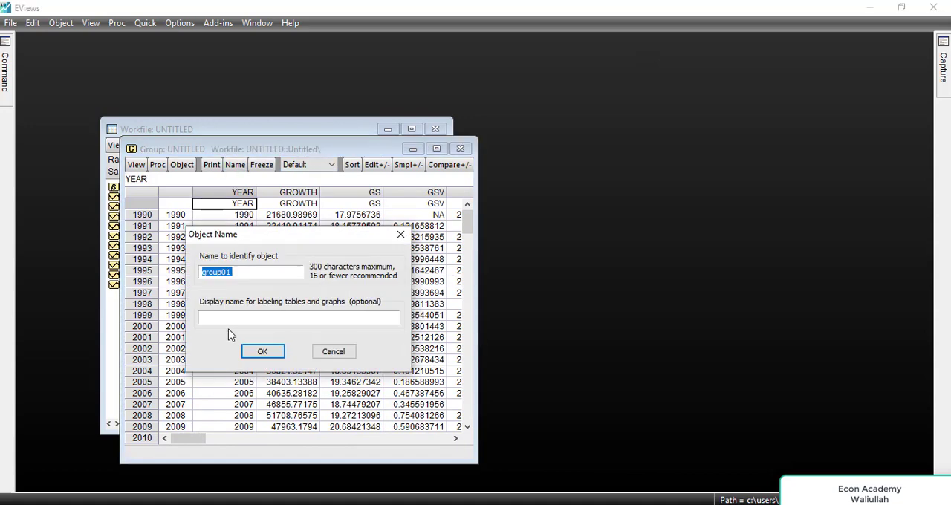
left_click(270, 346)
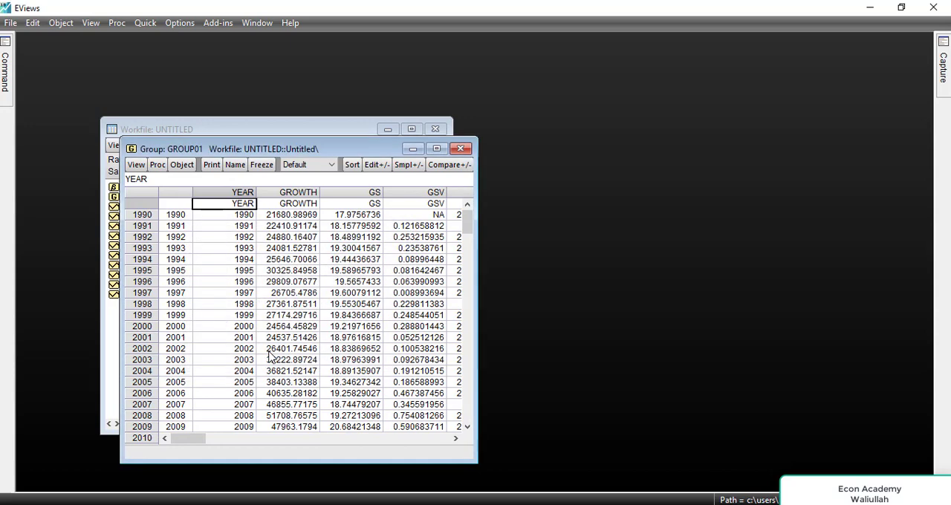
left_click(460, 149)
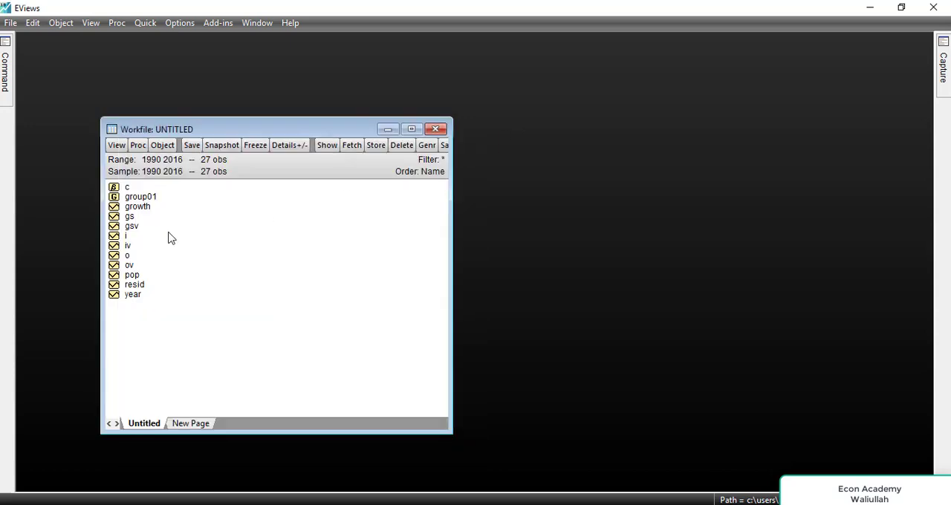
Inspect the pasted values of the growth and gs series one after the other, closing each series window.
double_click(117, 209)
left_click_drag(467, 250, 467, 223)
left_click(466, 170)
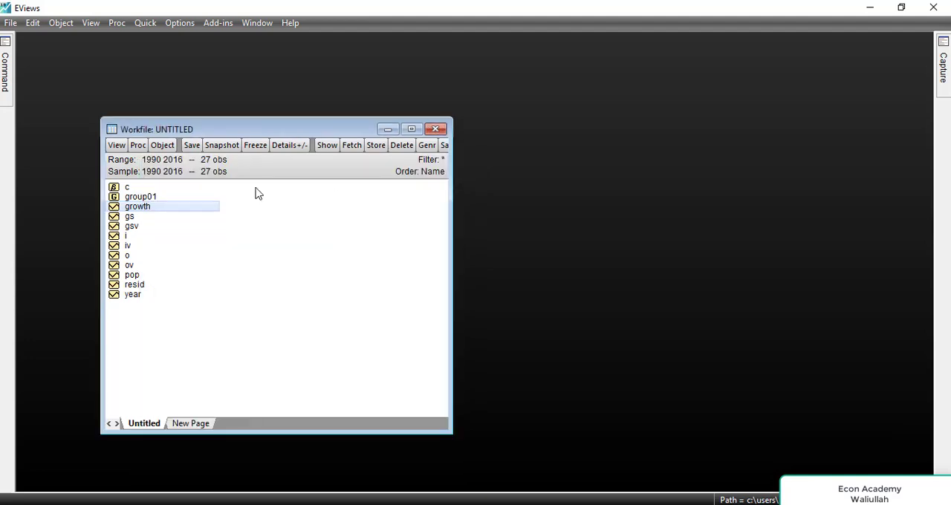
left_click(136, 220)
double_click(136, 220)
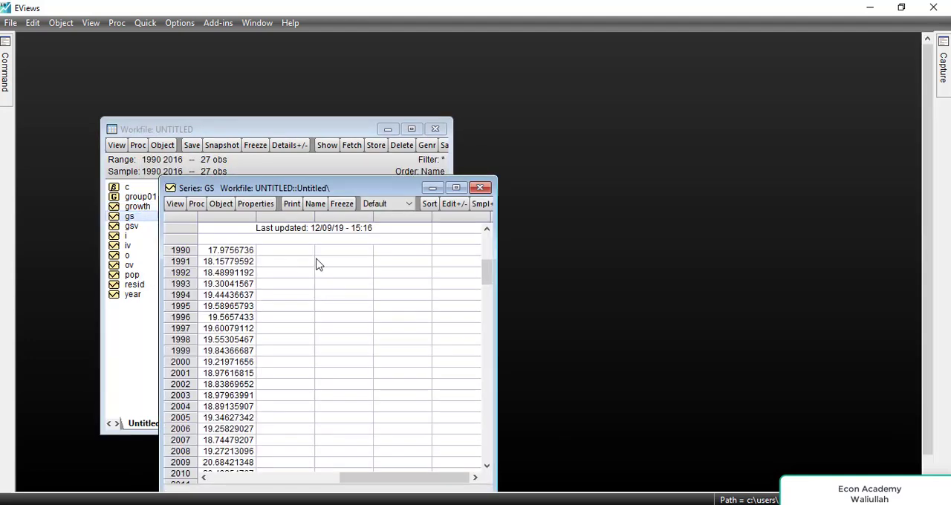
left_click_drag(487, 278, 486, 237)
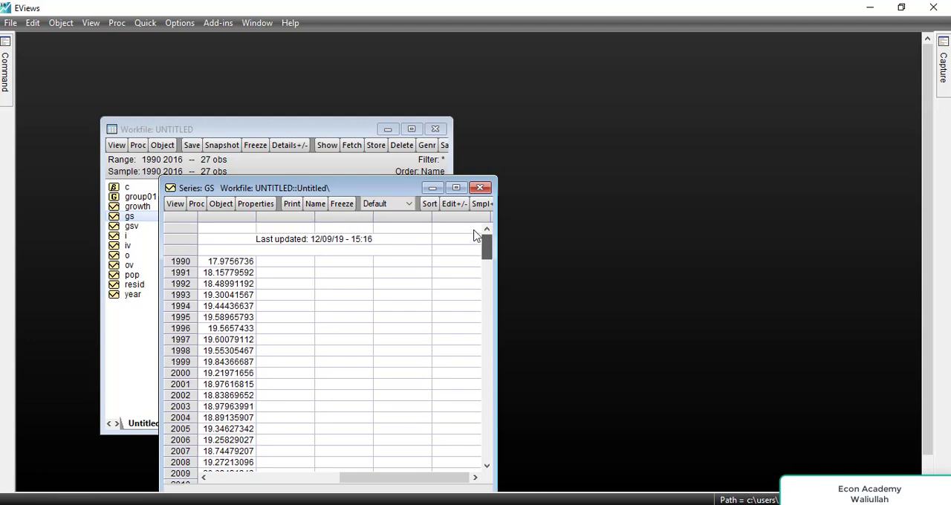
left_click(479, 188)
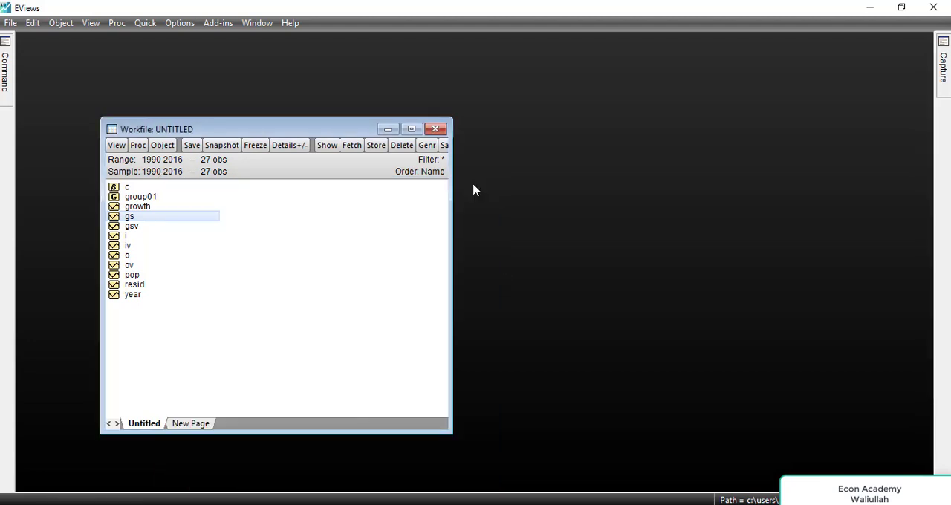